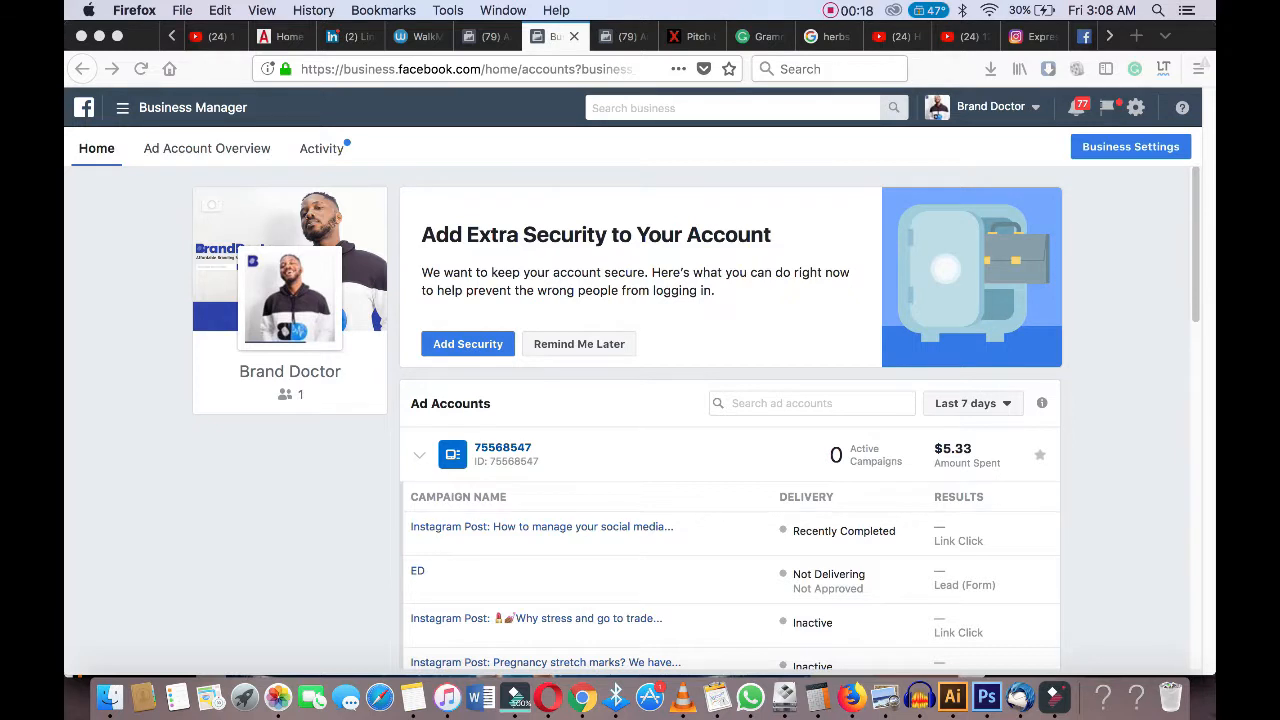
# Open the Audiences page from the Business Manager menu.
pyautogui.click(180, 108)
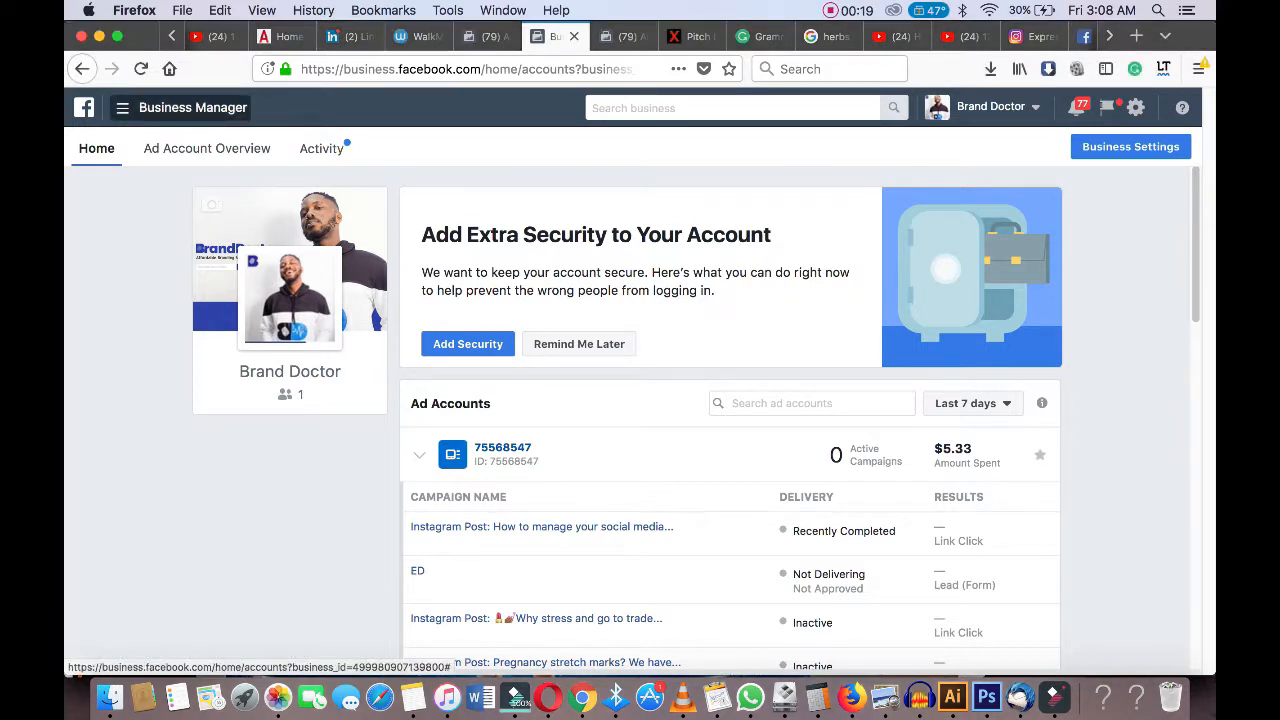
pyautogui.click(180, 108)
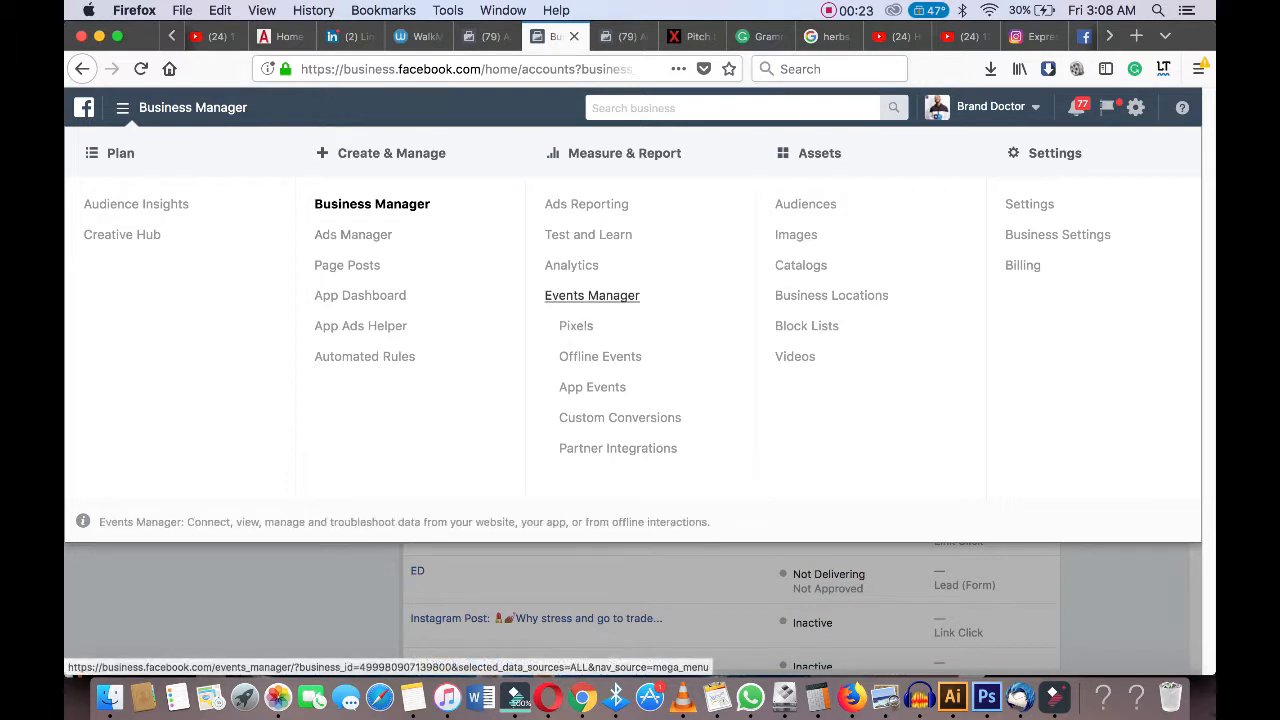
pyautogui.click(805, 204)
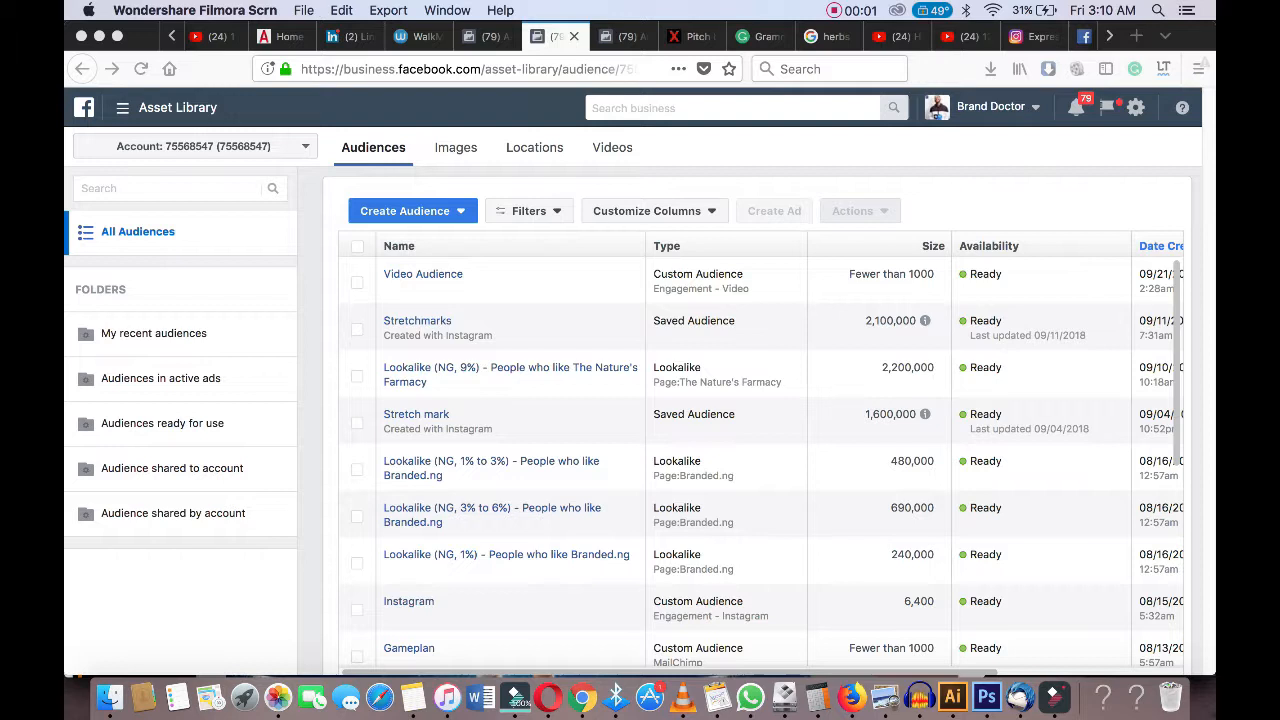
# Start creating a Custom Audience based on Website Traffic.
pyautogui.click(412, 211)
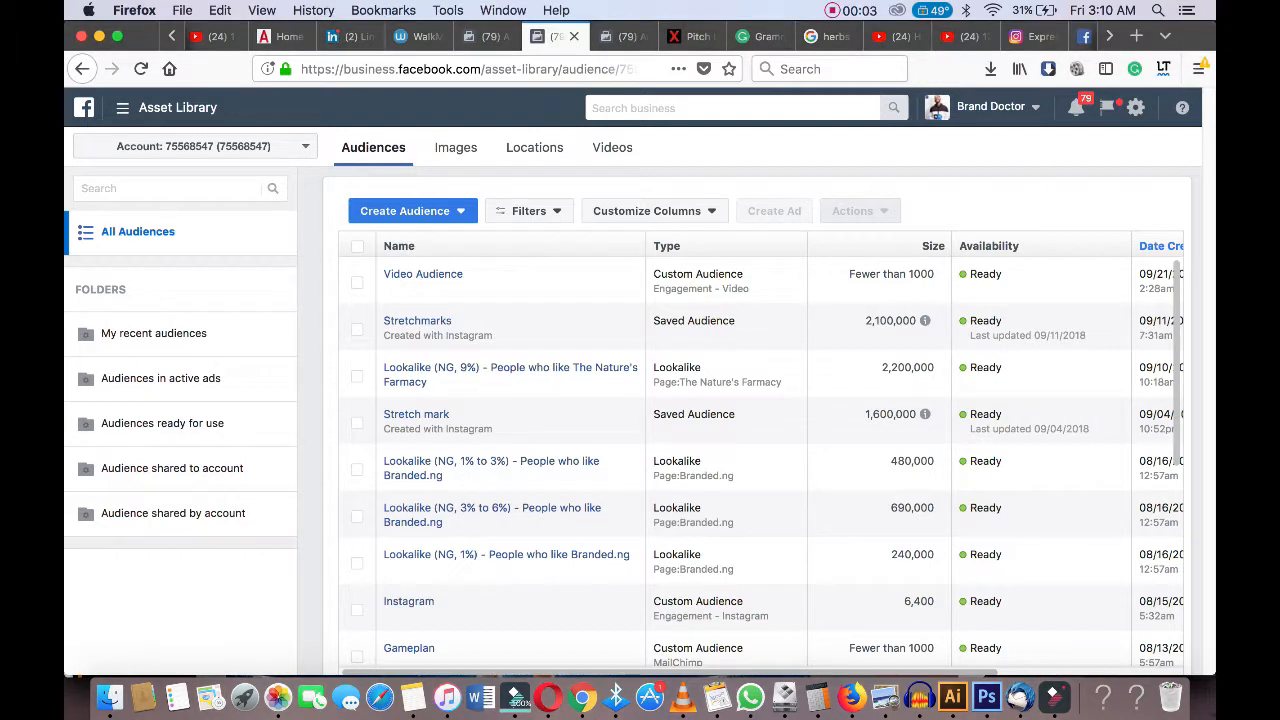
pyautogui.click(412, 211)
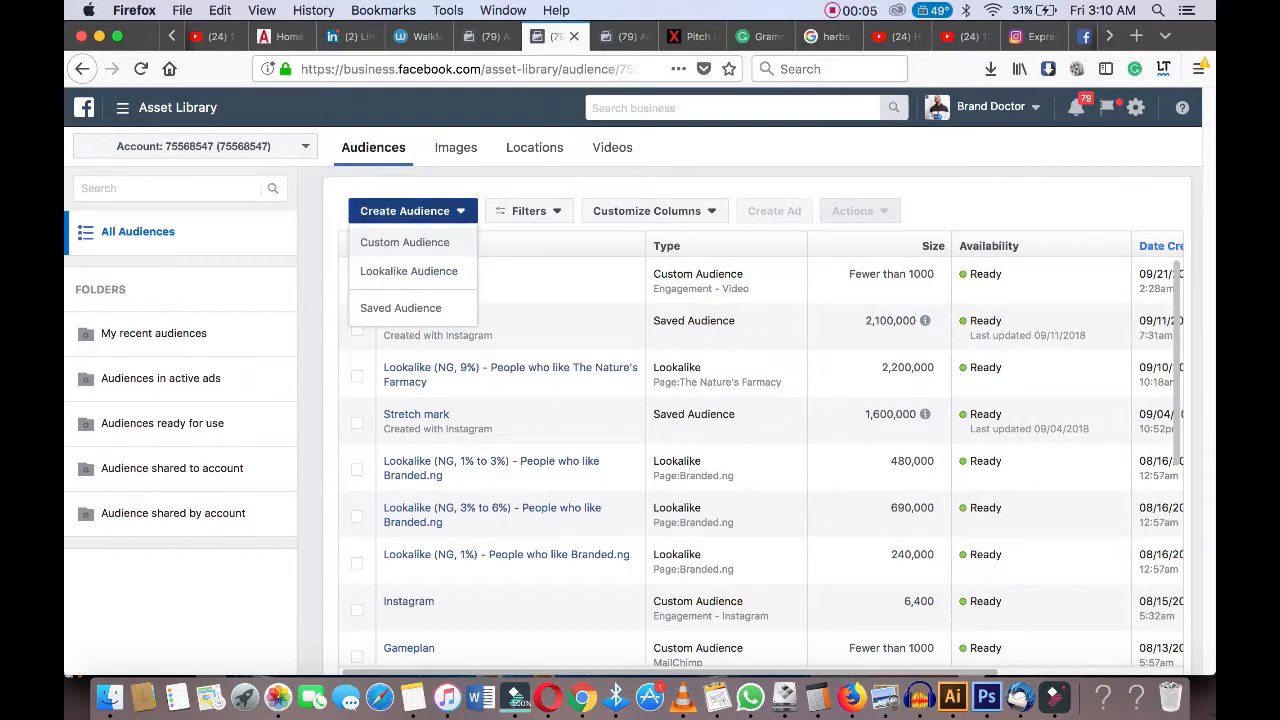
pyautogui.click(412, 211)
pyautogui.click(412, 211)
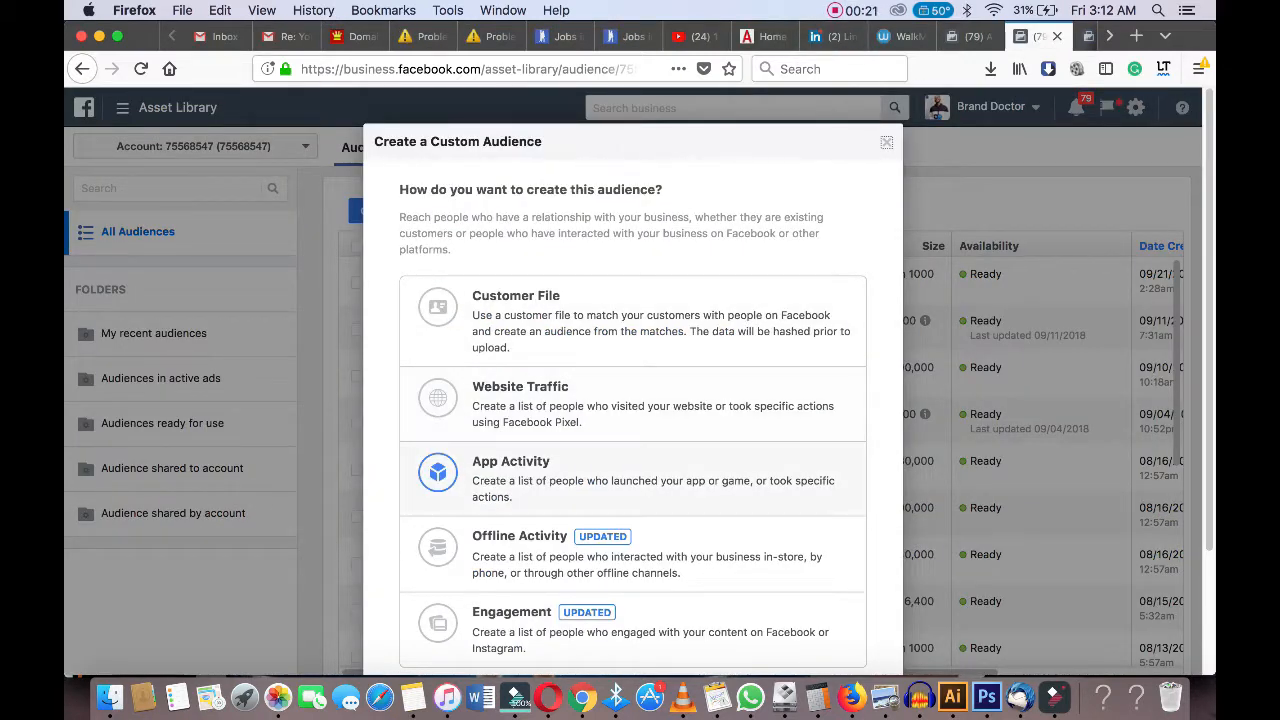
pyautogui.scroll(-2, 632, 470)
pyautogui.scroll(-1, 632, 416)
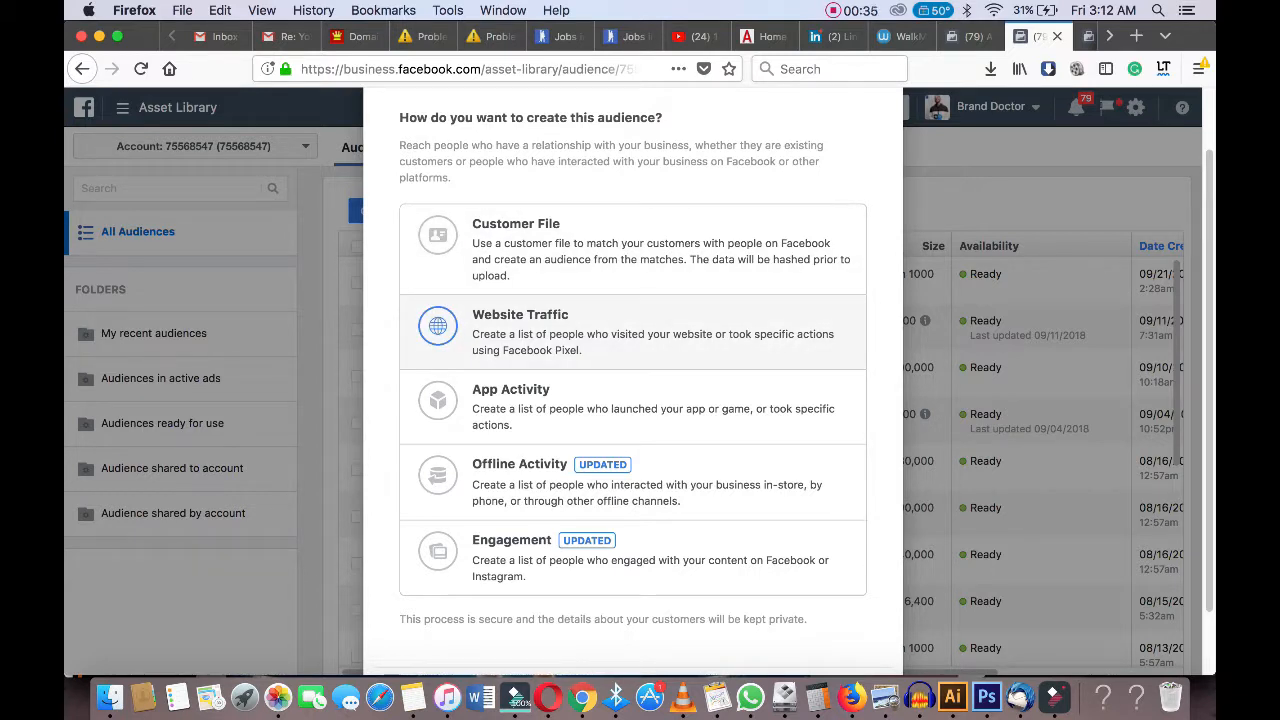
pyautogui.click(632, 332)
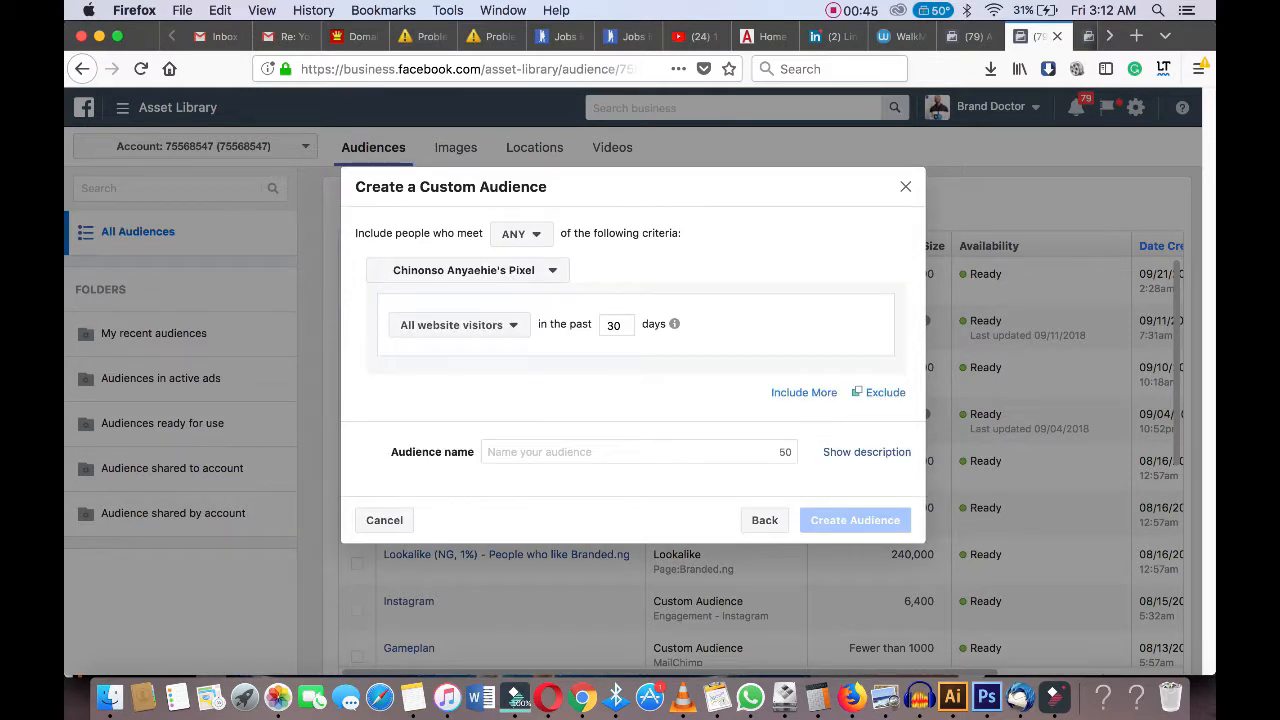
# Set the audience's lookback period to 180 days.
pyautogui.doubleClick(616, 325)
pyautogui.write('180')
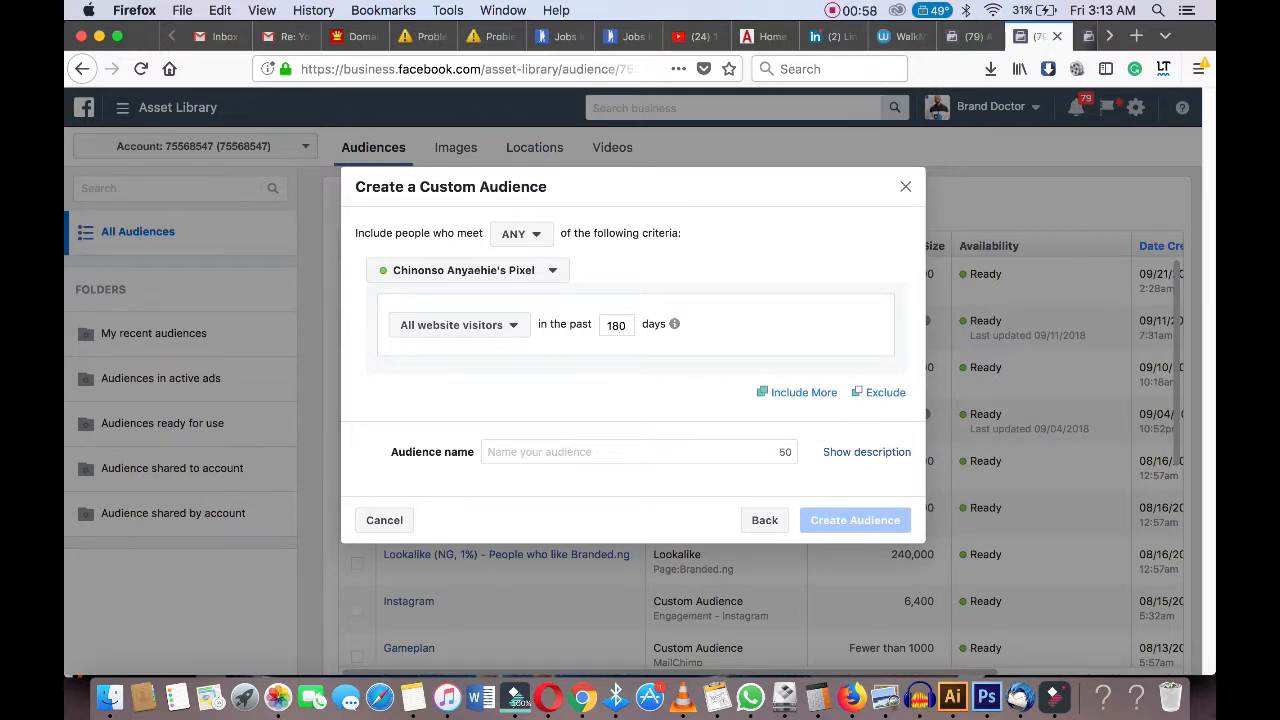
pyautogui.click(459, 325)
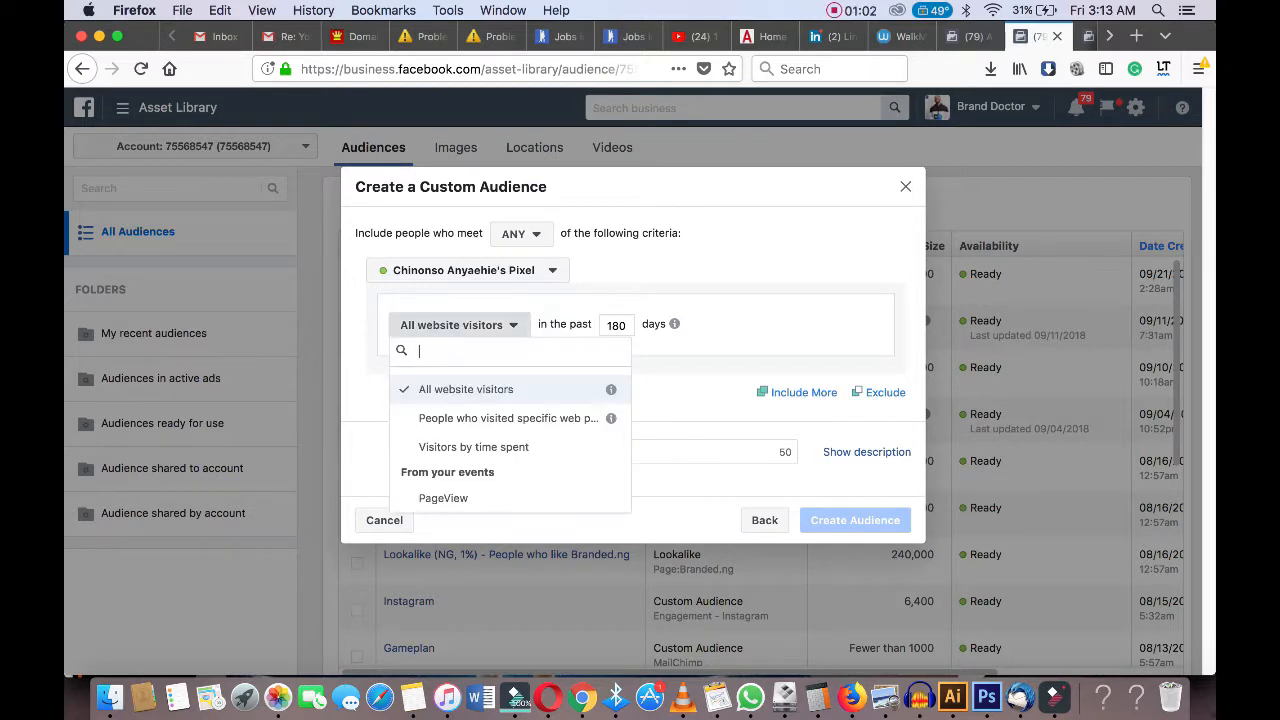
pyautogui.press('Escape')
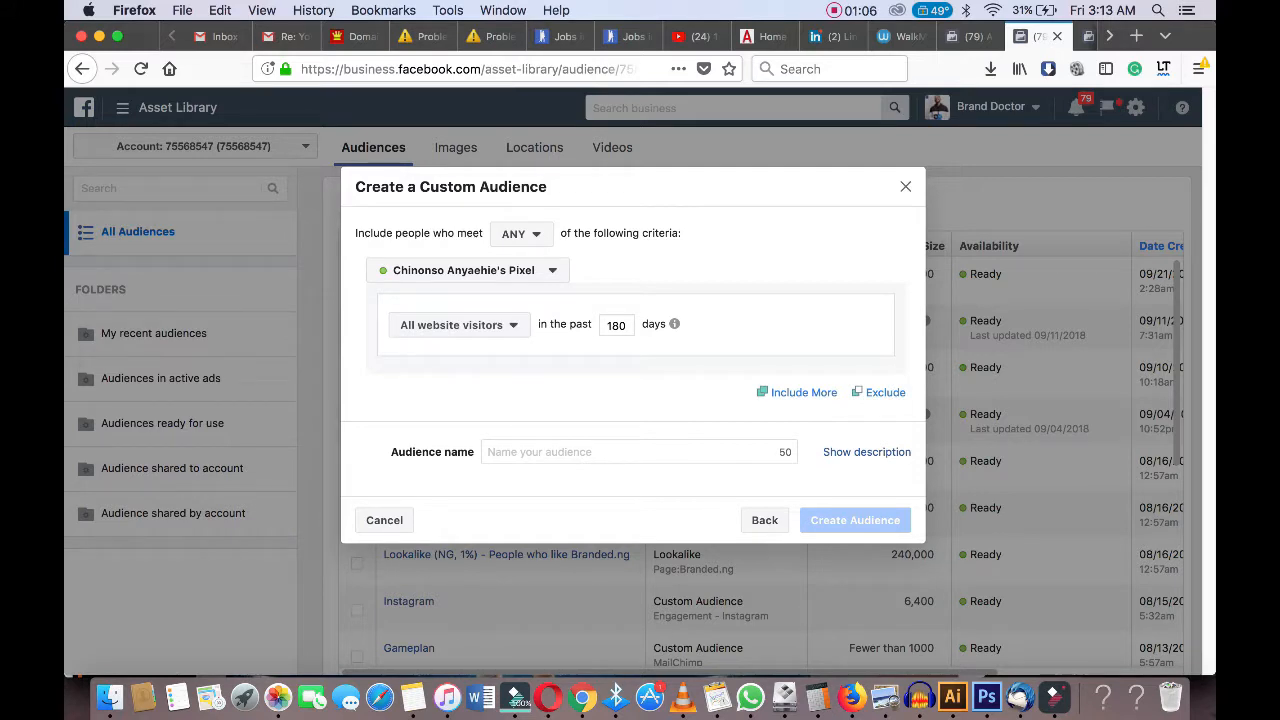
# Review the pixel choice and the ANY/ALL criteria matching options.
pyautogui.click(467, 270)
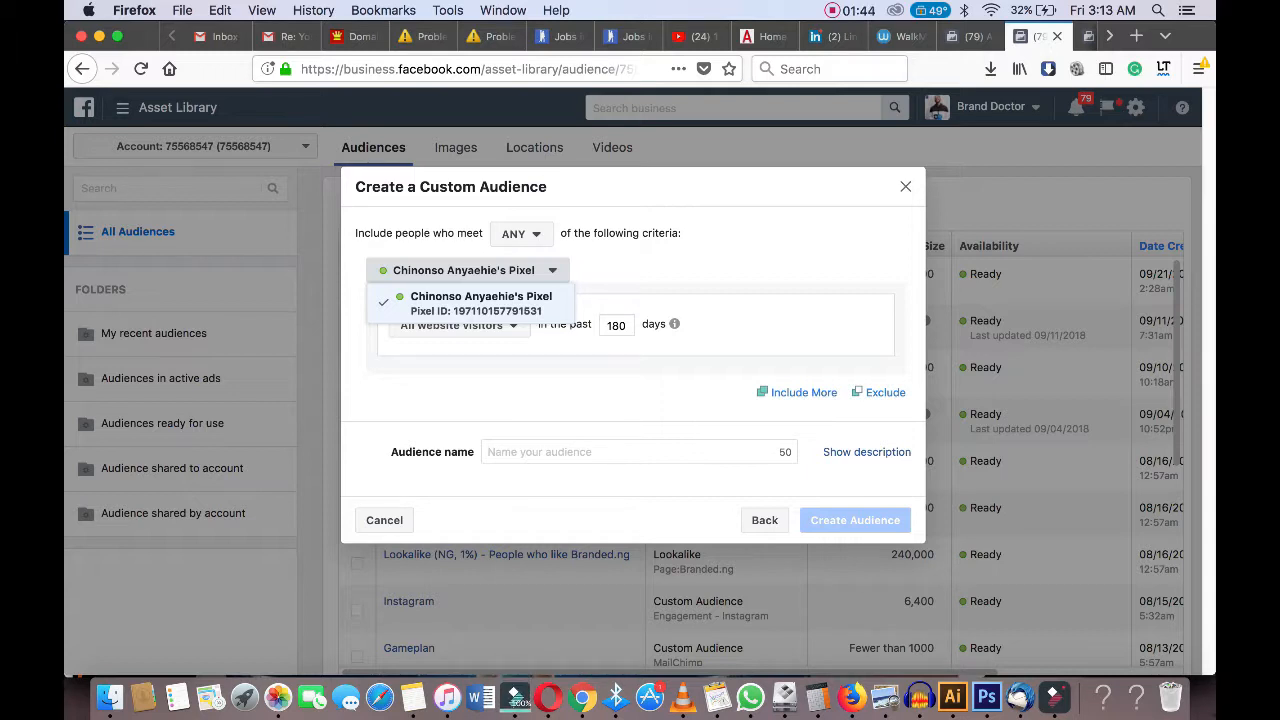
pyautogui.press('Escape')
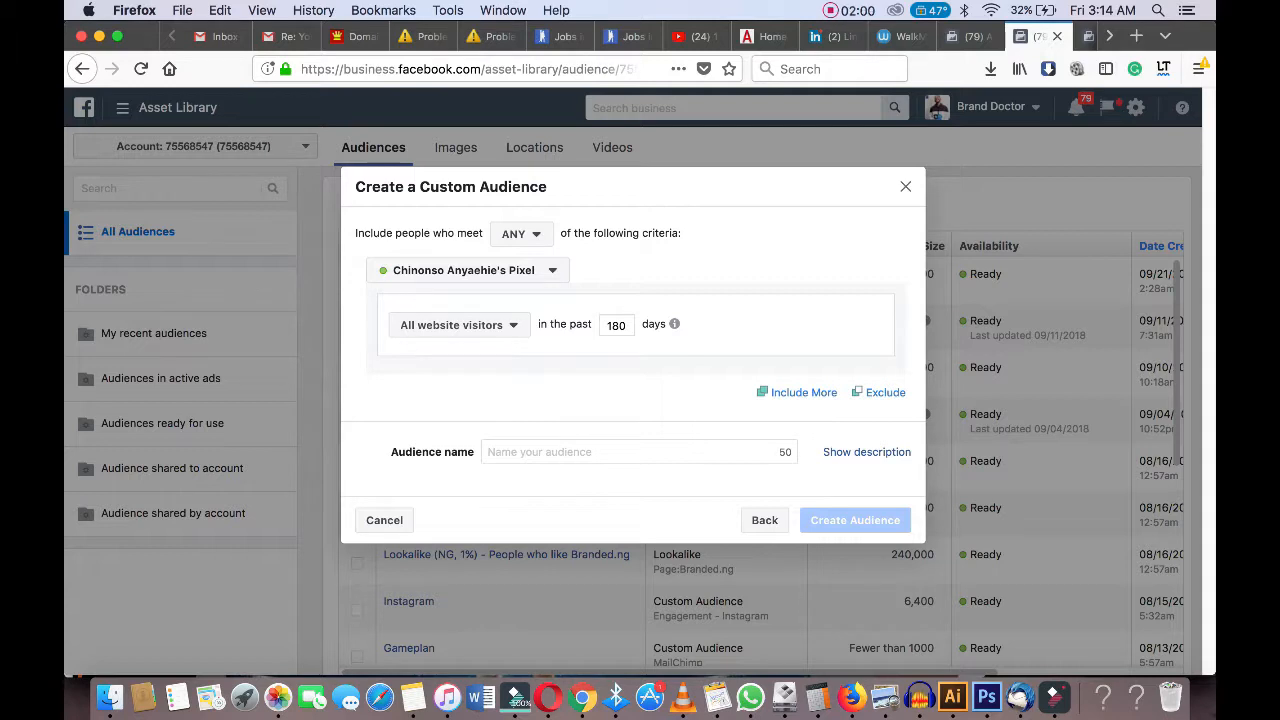
pyautogui.click(521, 234)
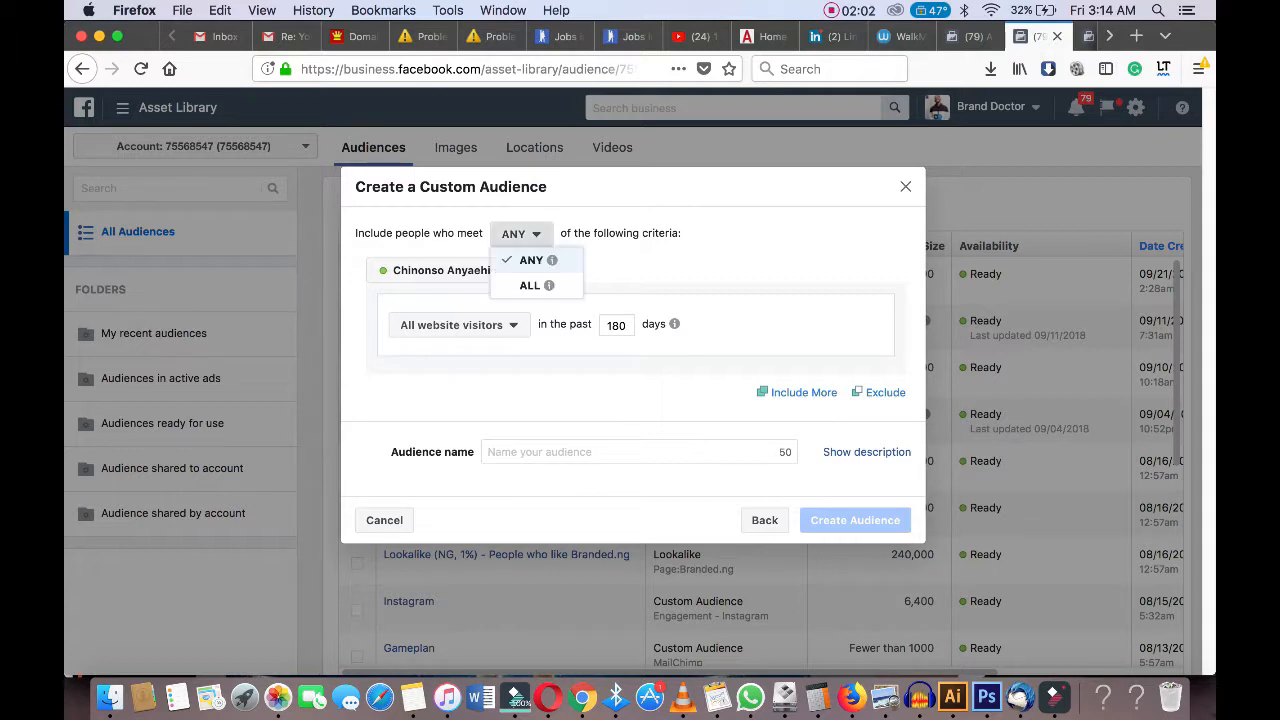
pyautogui.click(521, 234)
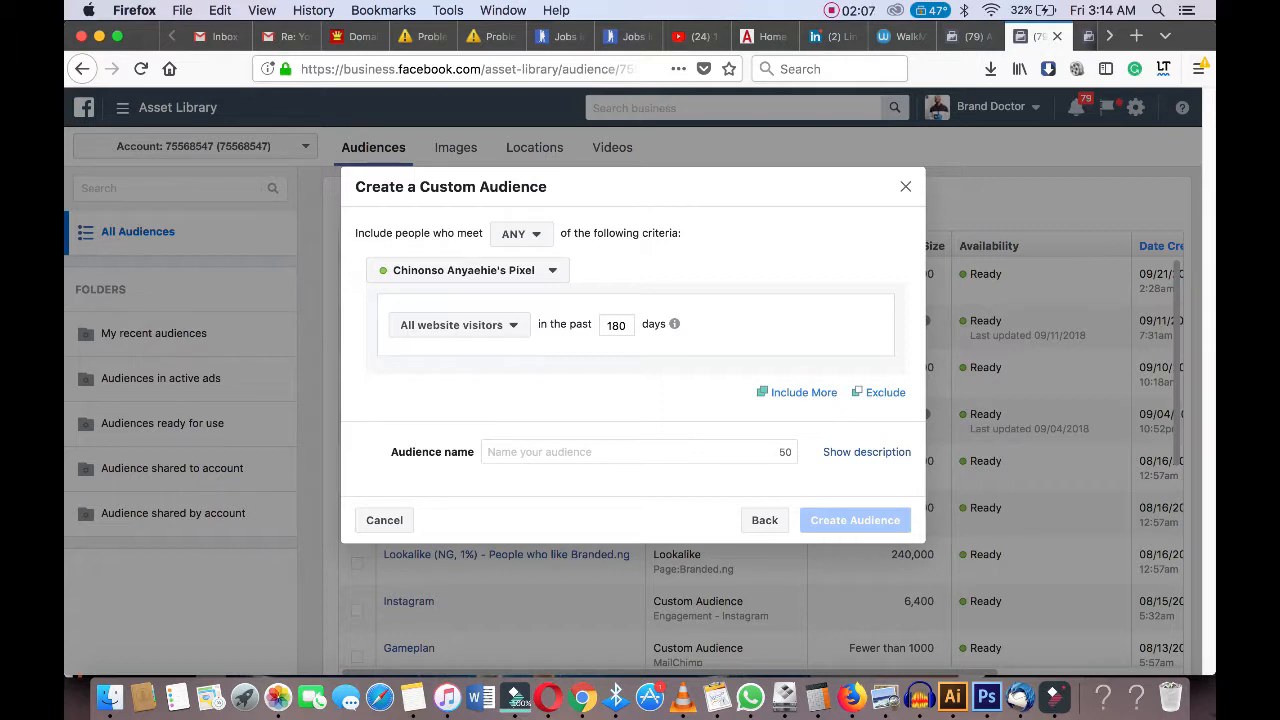
# Name the audience Branded.ng and set it to include people who visited specific web pages.
pyautogui.click(639, 452)
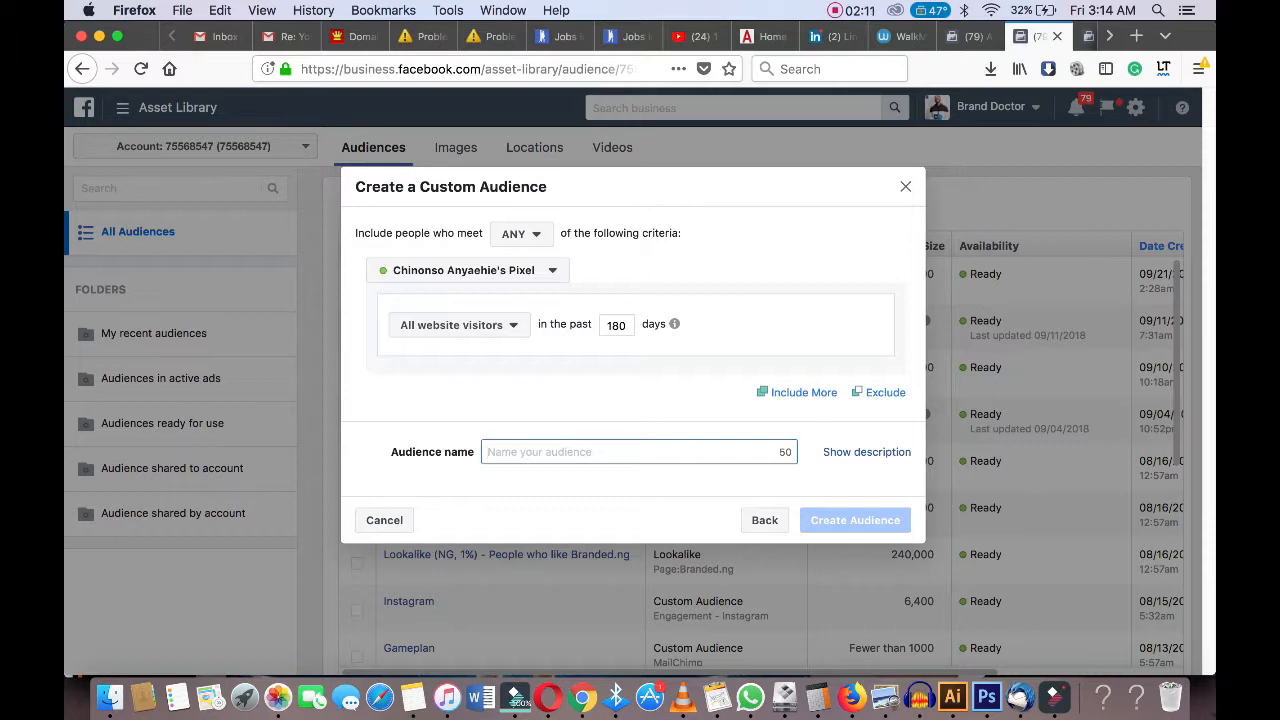
pyautogui.write('Branded')
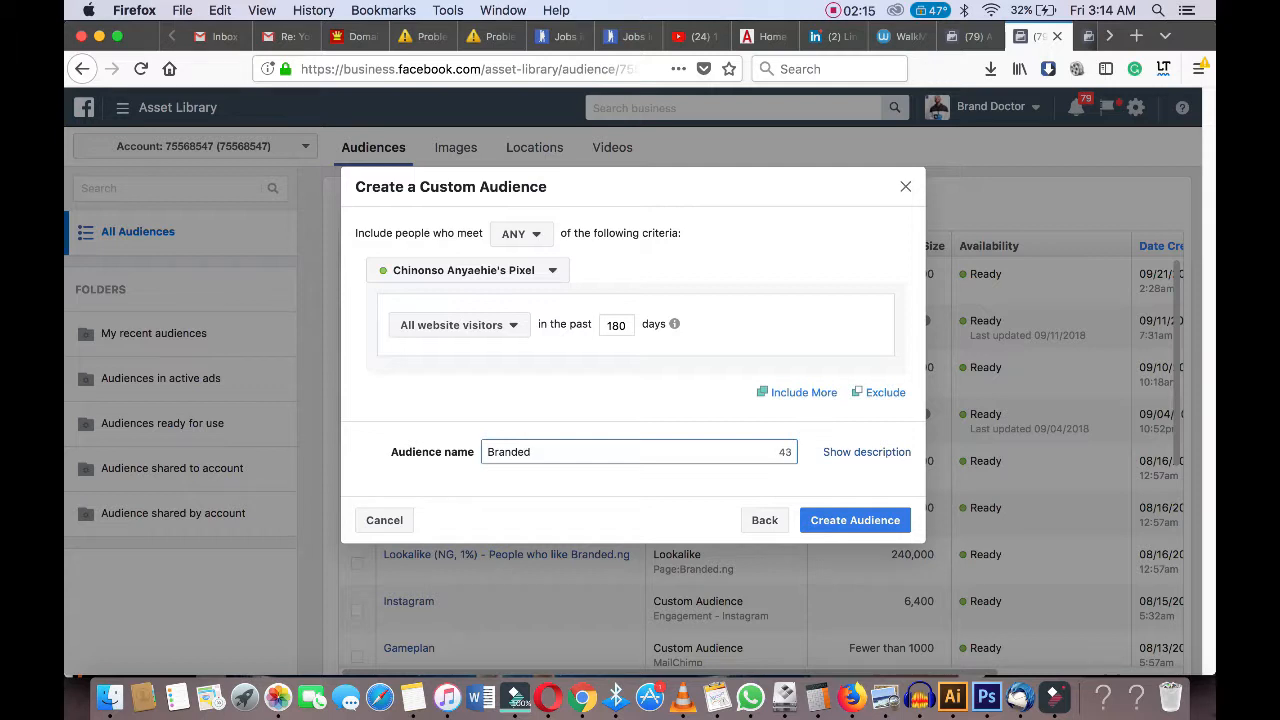
pyautogui.write('.ng')
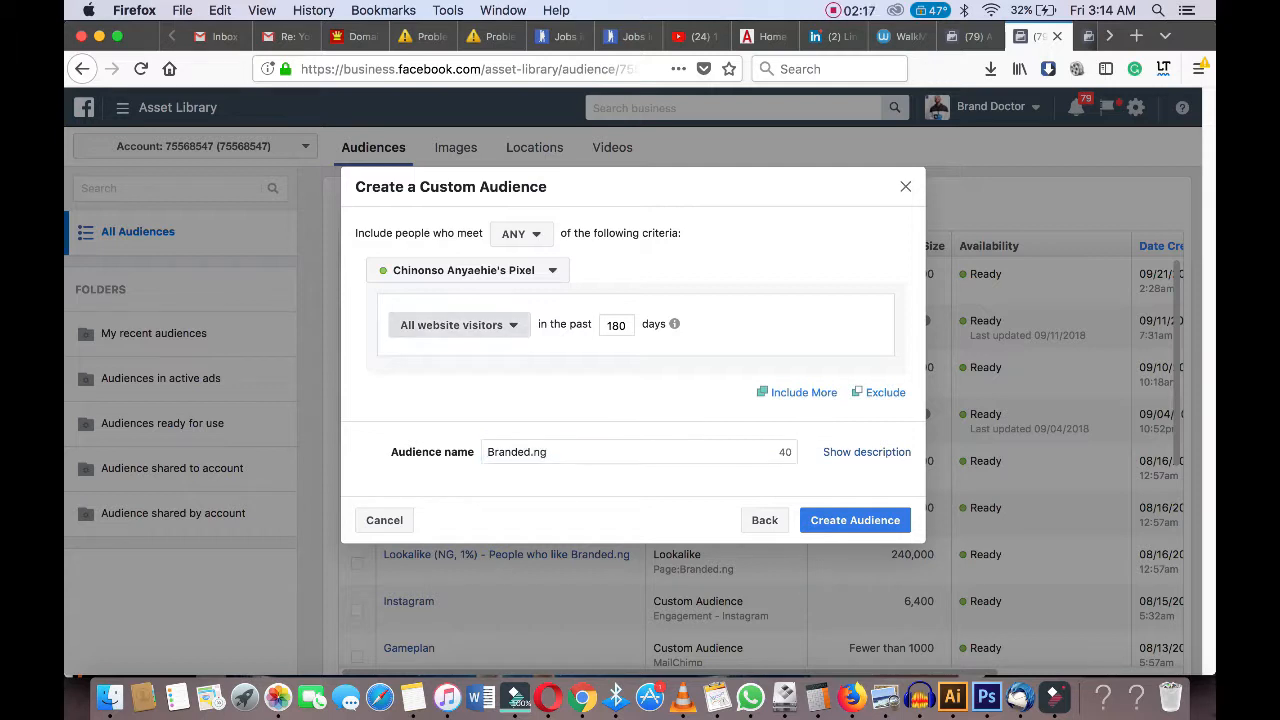
pyautogui.click(459, 325)
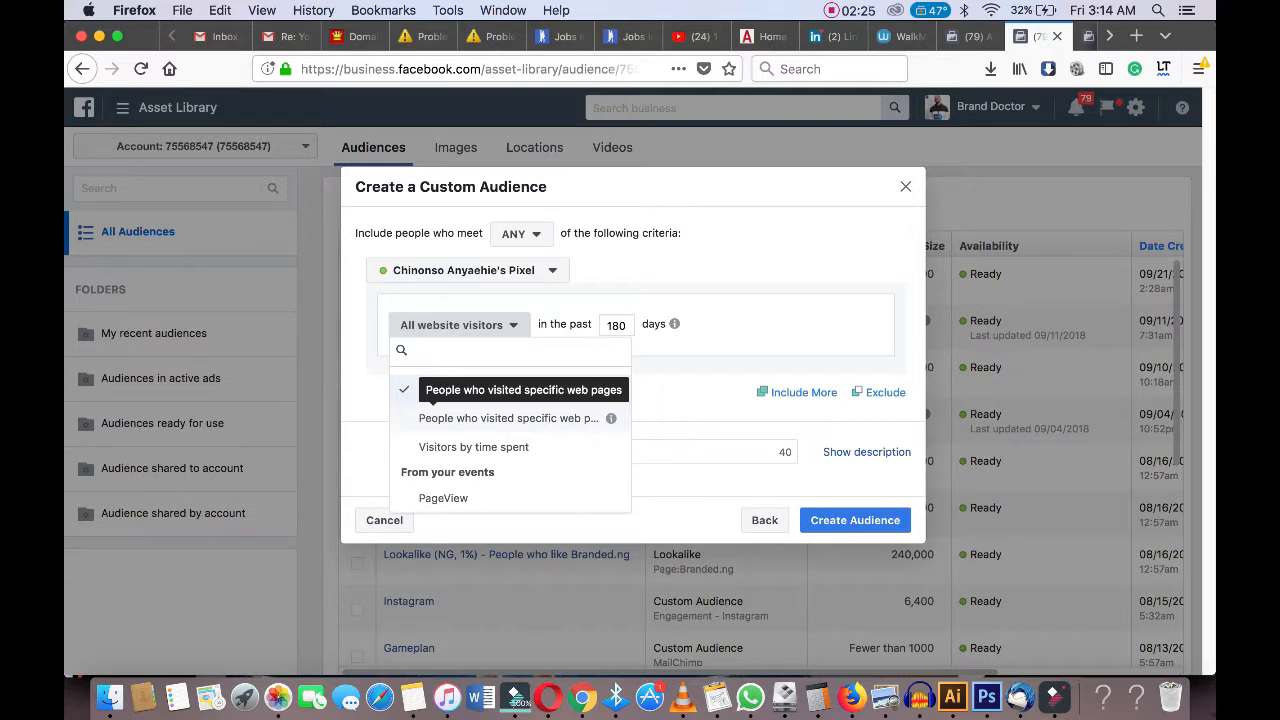
pyautogui.click(508, 418)
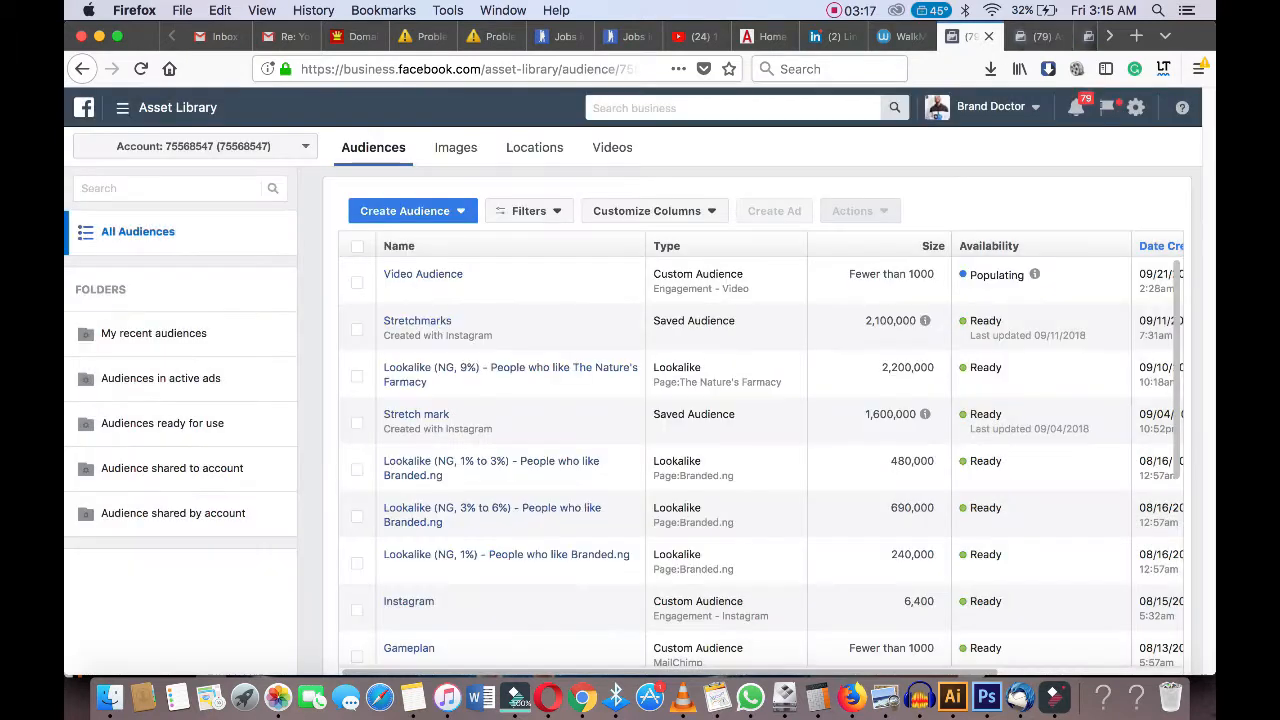
# Open branded.ng in the browser and copy the URL of its Social Media Management page.
pyautogui.press('super+l')
pyautogui.write('branded.ng')
pyautogui.press('Return')
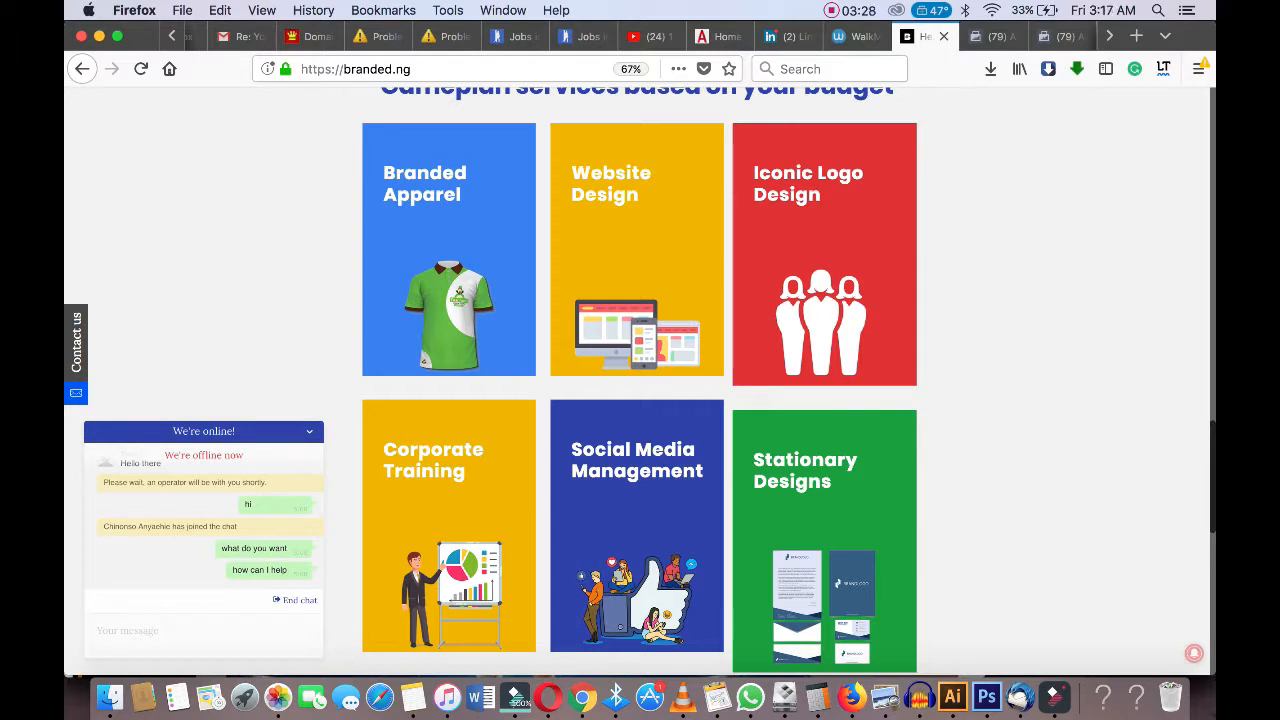
pyautogui.scroll(-5, 640, 380)
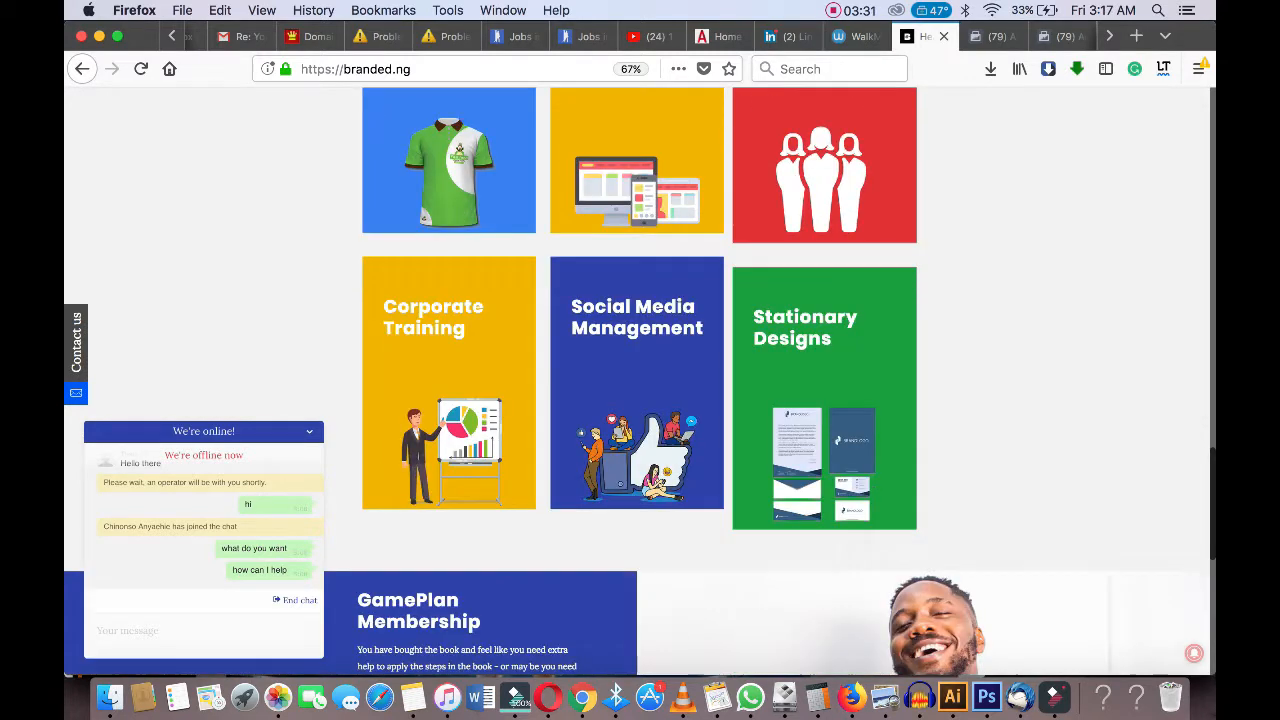
pyautogui.scroll(5, 640, 380)
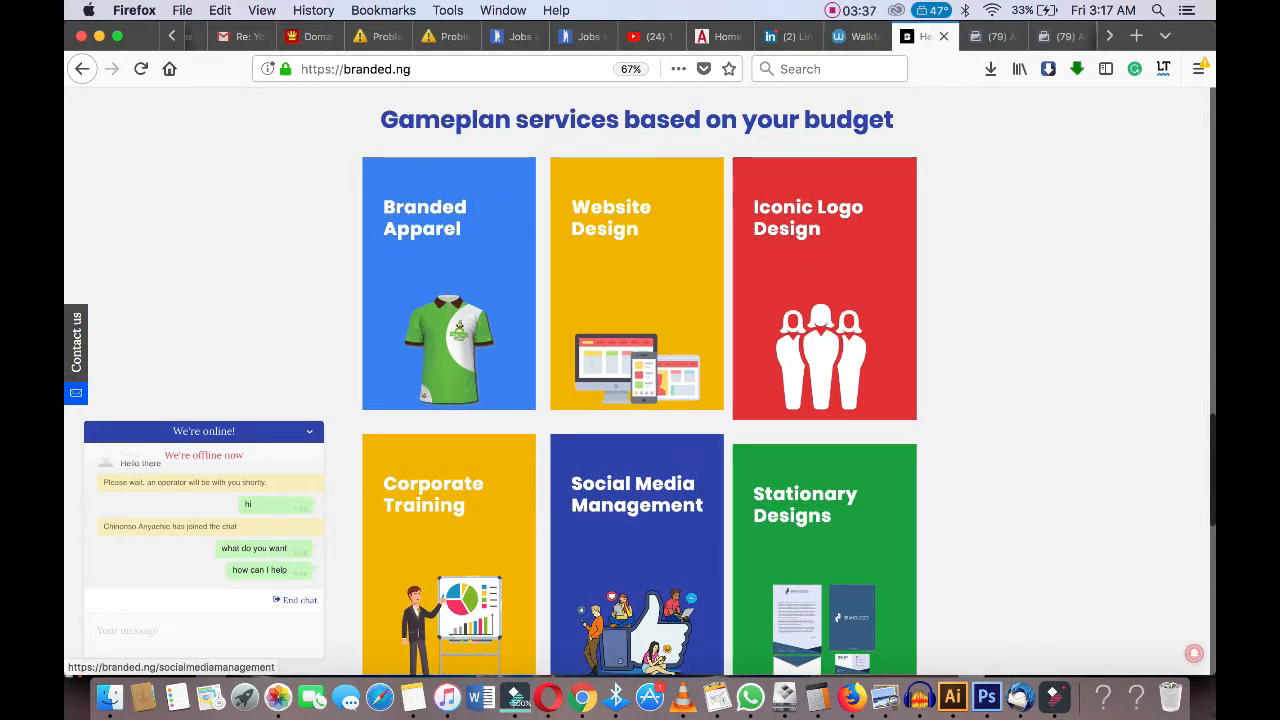
pyautogui.click(637, 495)
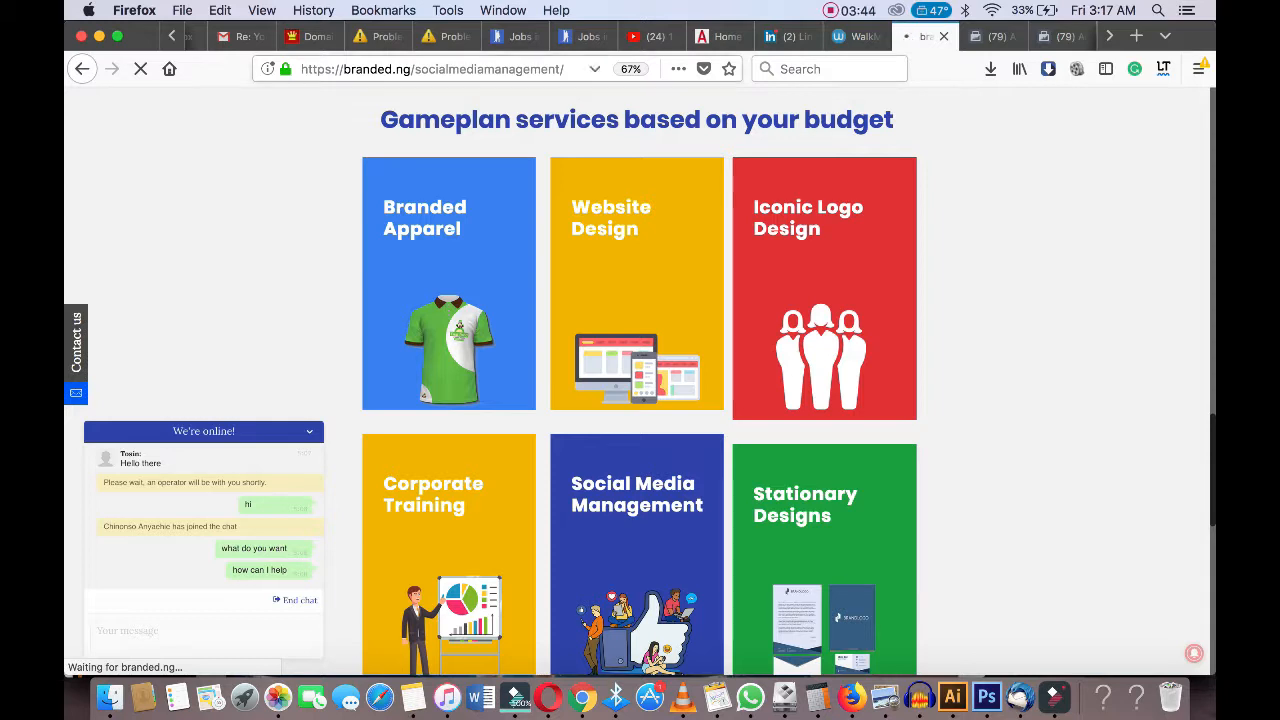
pyautogui.moveTo(414, 69); pyautogui.dragTo(564, 69)
pyautogui.rightClick(540, 66)
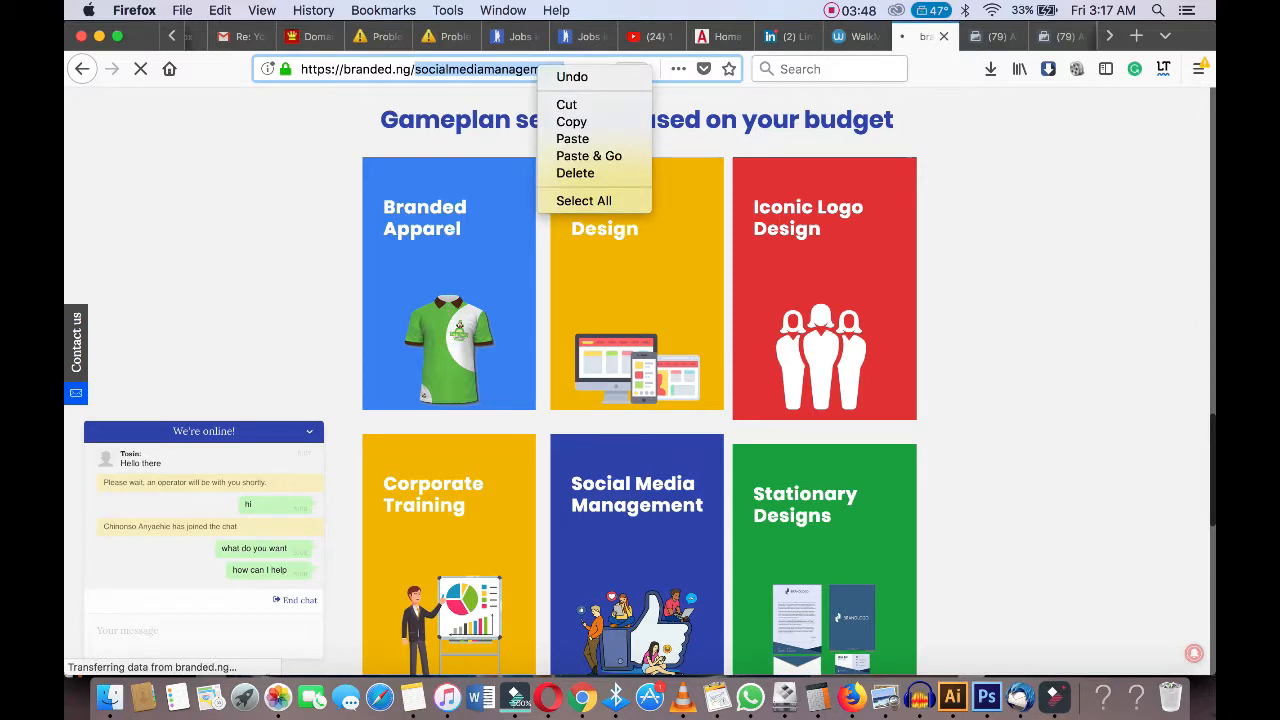
pyautogui.click(571, 121)
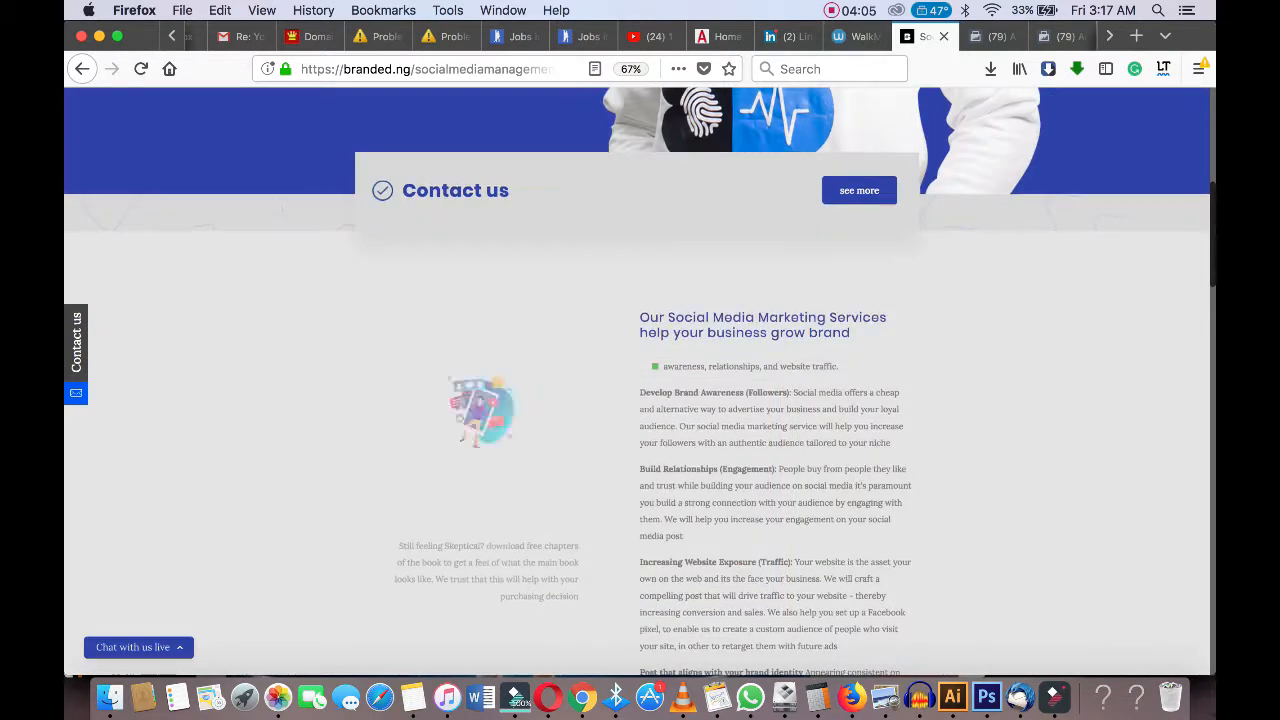
pyautogui.press('super+l')
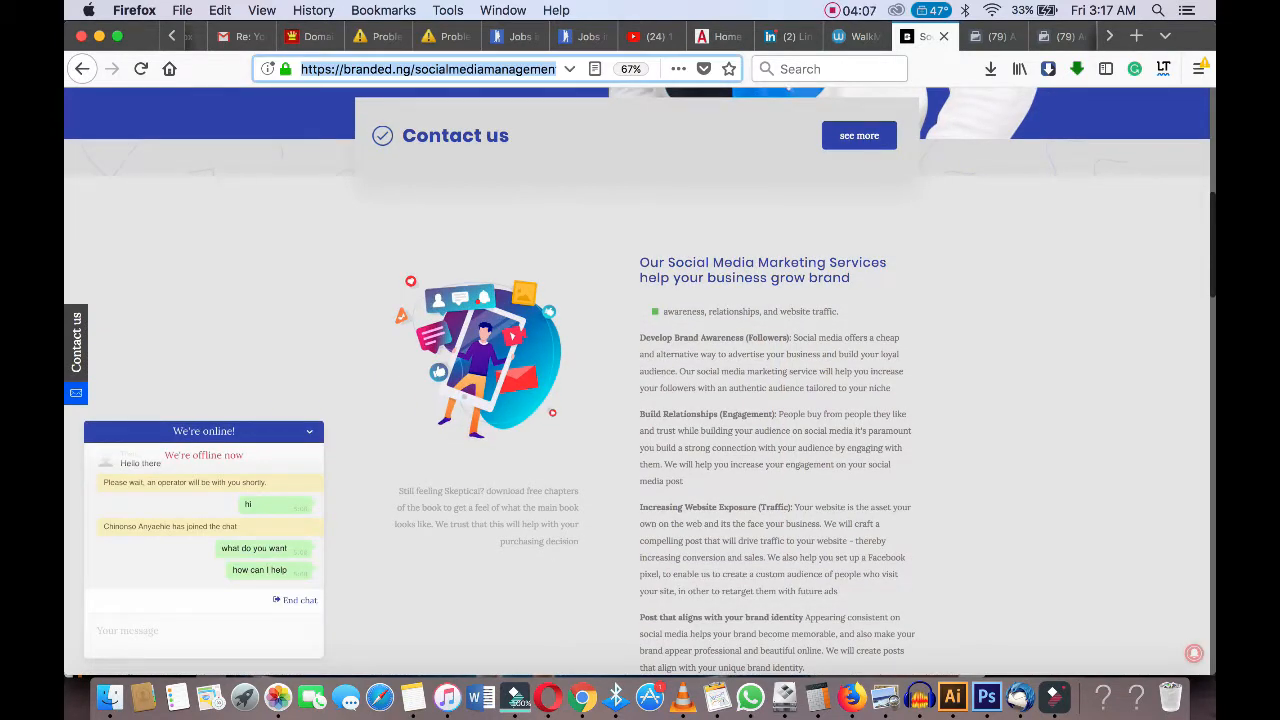
pyautogui.press('Return')
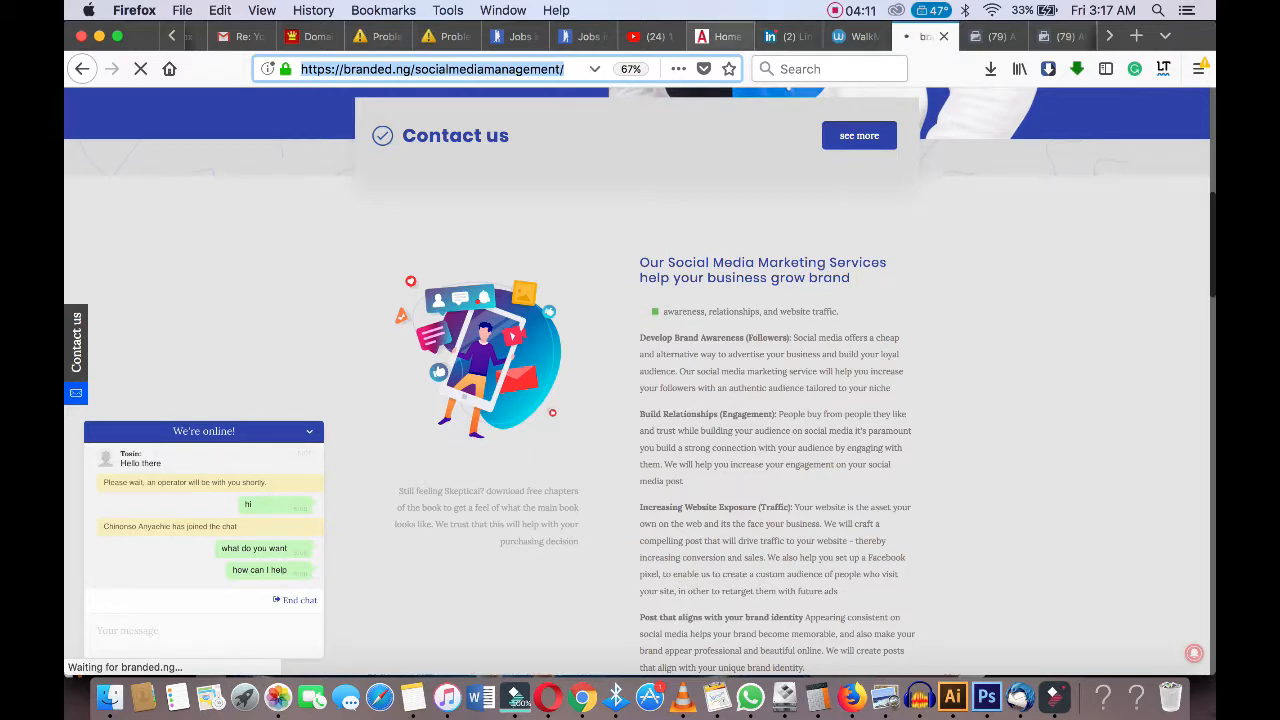
# Paste the Social Media Management page URL into the audience's URL contains condition.
pyautogui.hotkey('ctrl', 'Tab')
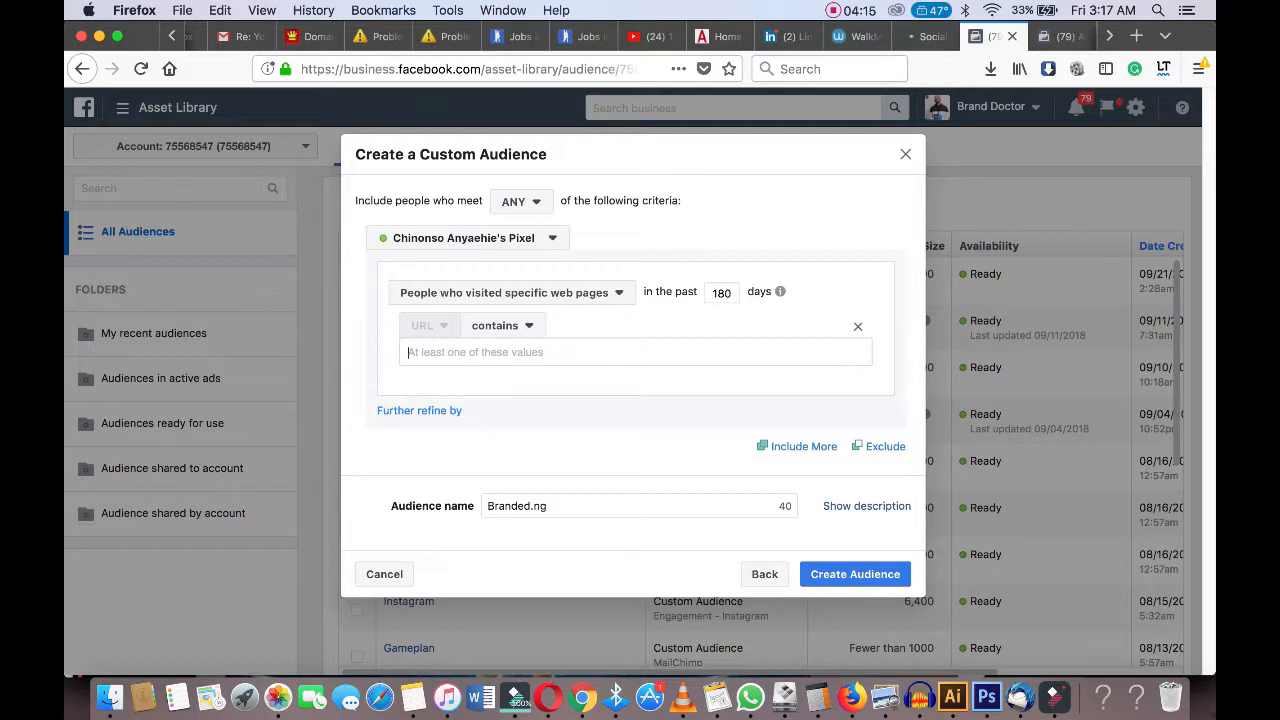
pyautogui.press('super+v')
pyautogui.press('super+a')
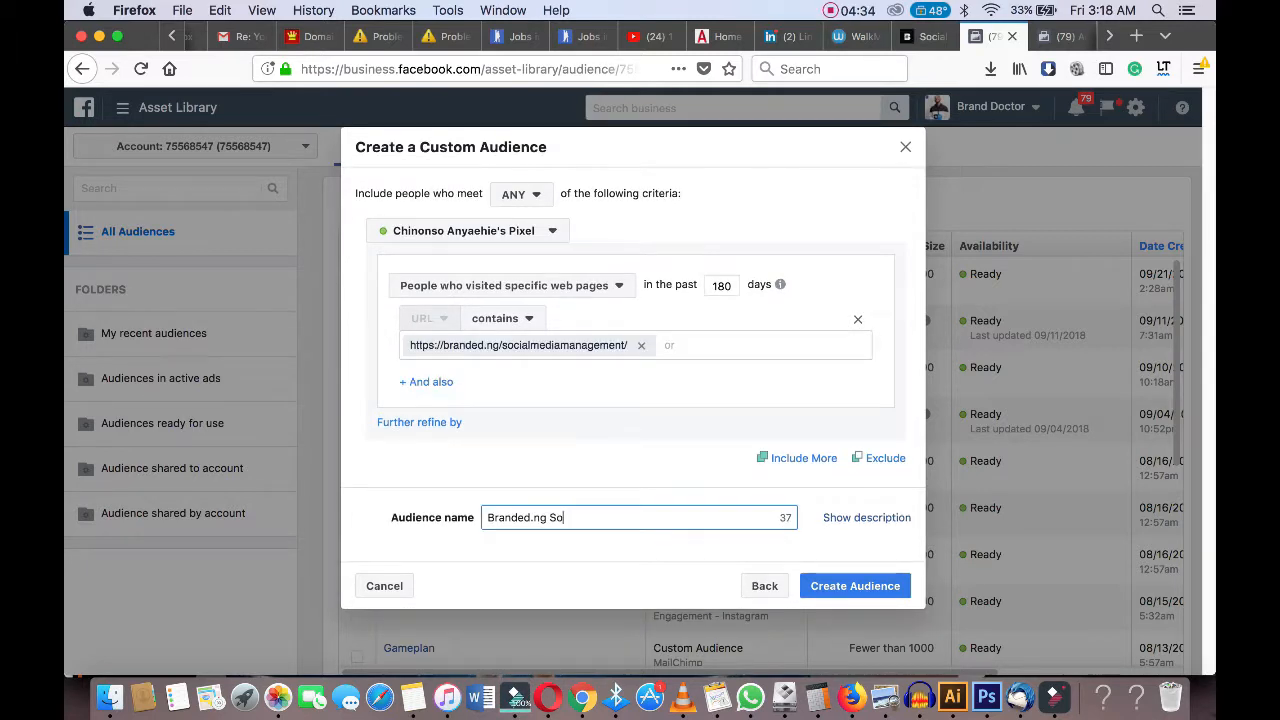
# Rename the audience to Branded.ng Social Media.
pyautogui.write('ci')
pyautogui.write('al Media')
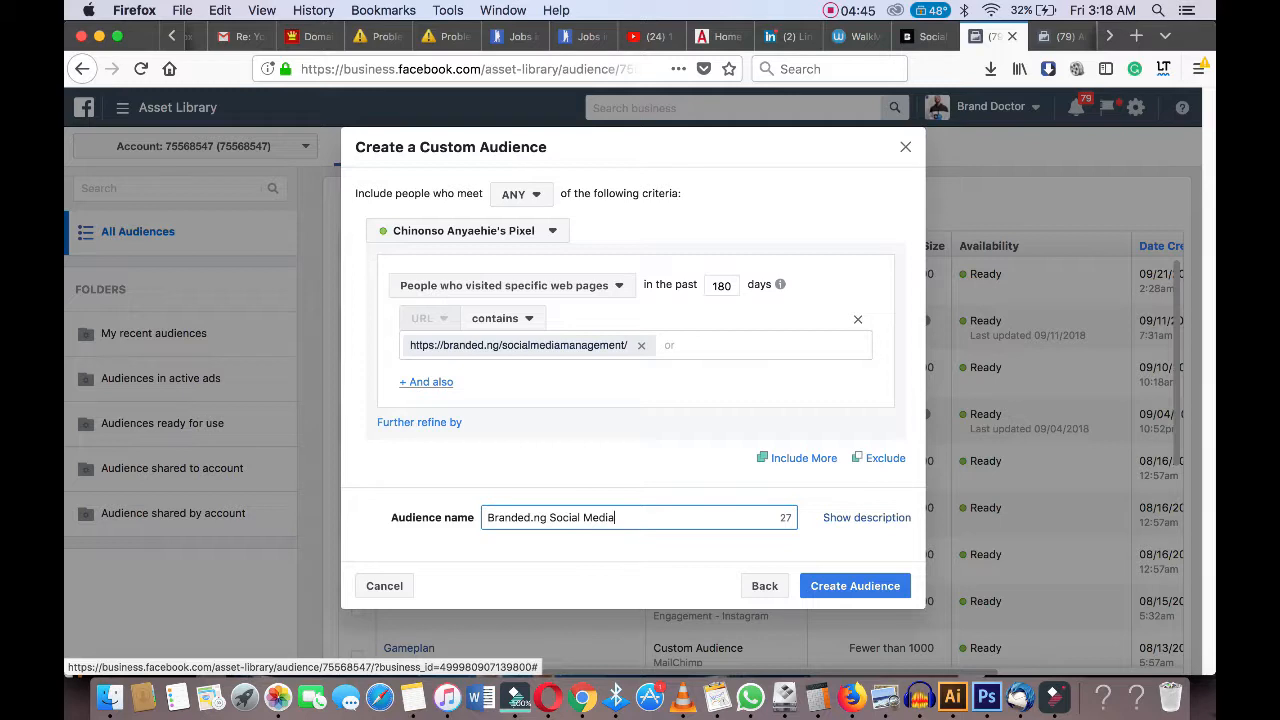
pyautogui.click(426, 382)
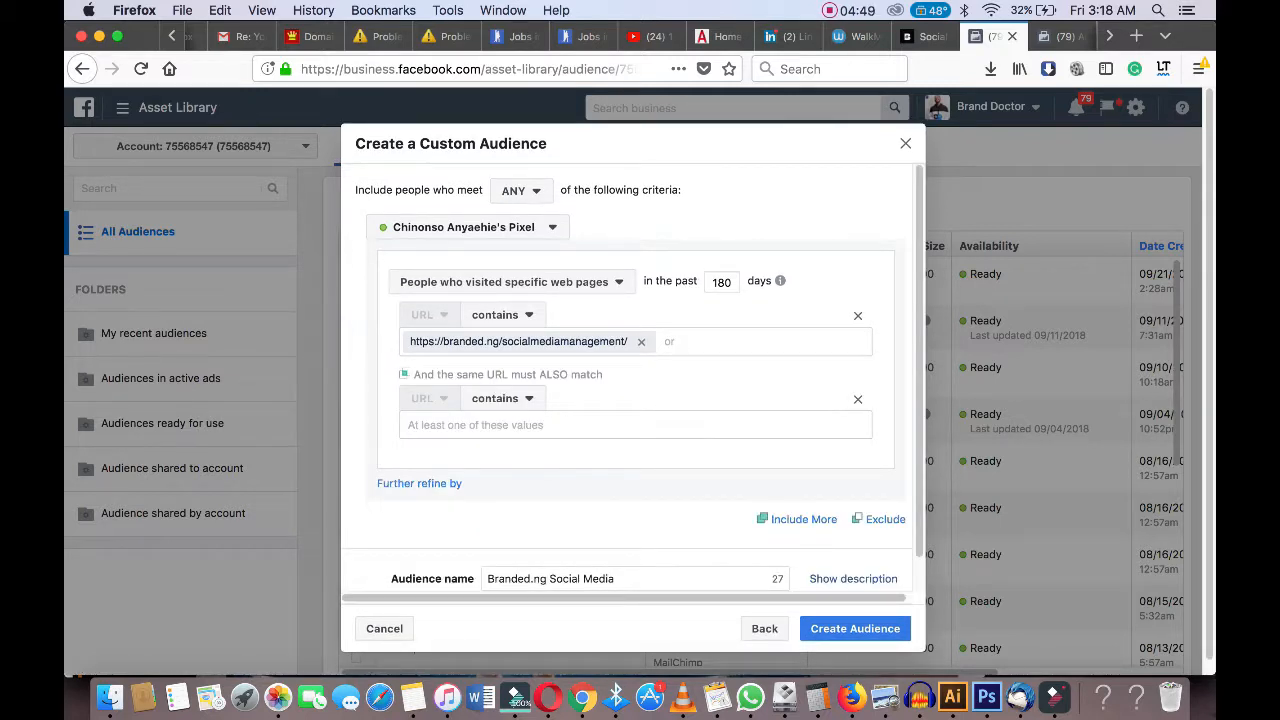
pyautogui.click(858, 400)
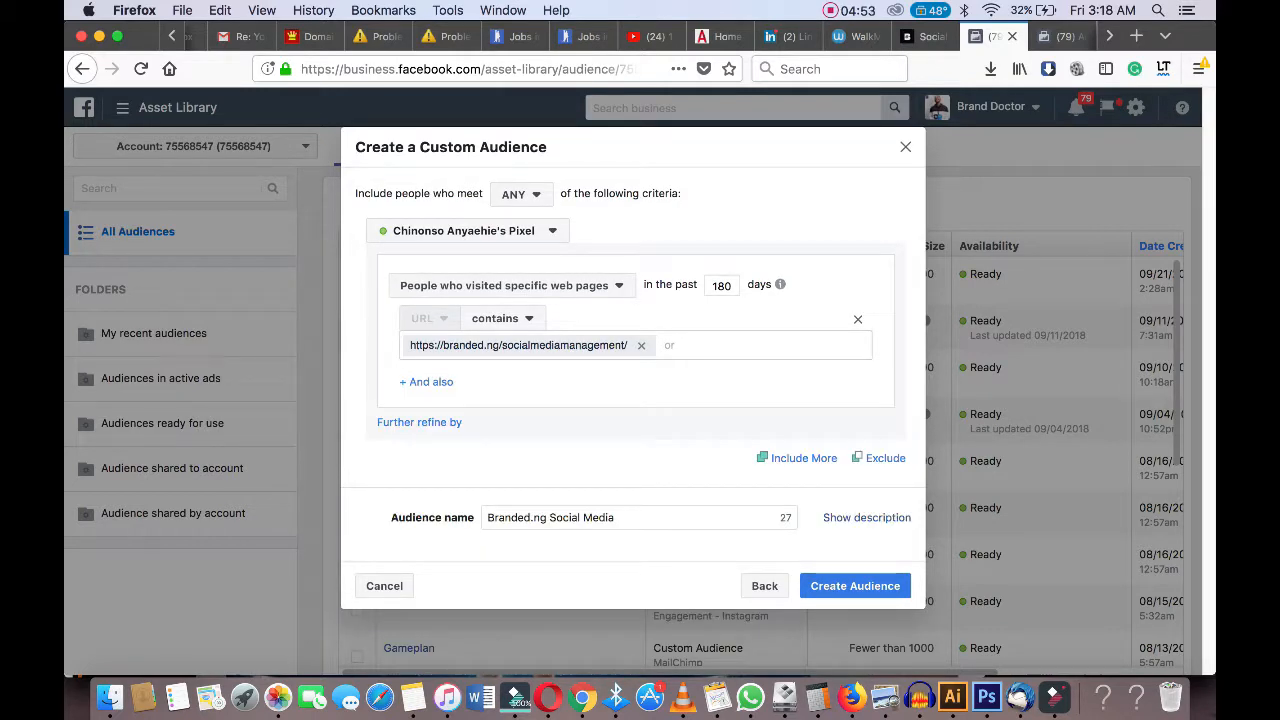
# Create the custom audience and close the confirmation.
pyautogui.click(855, 586)
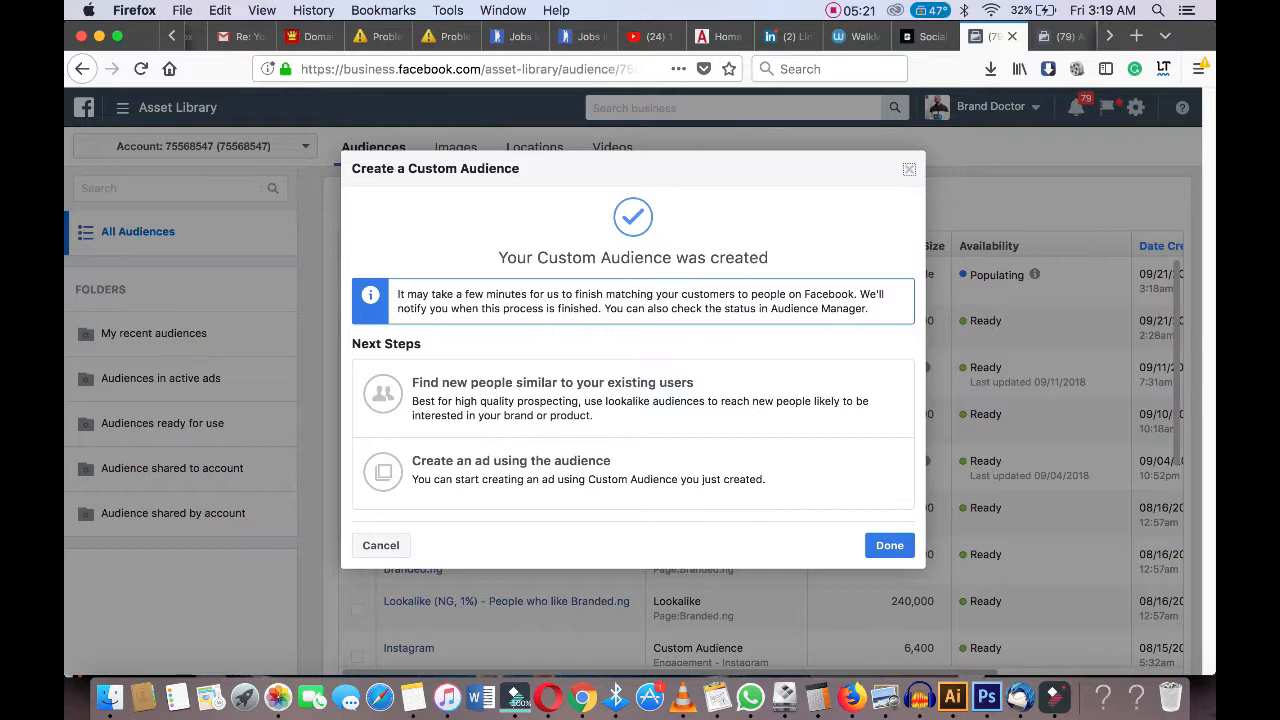
pyautogui.click(889, 545)
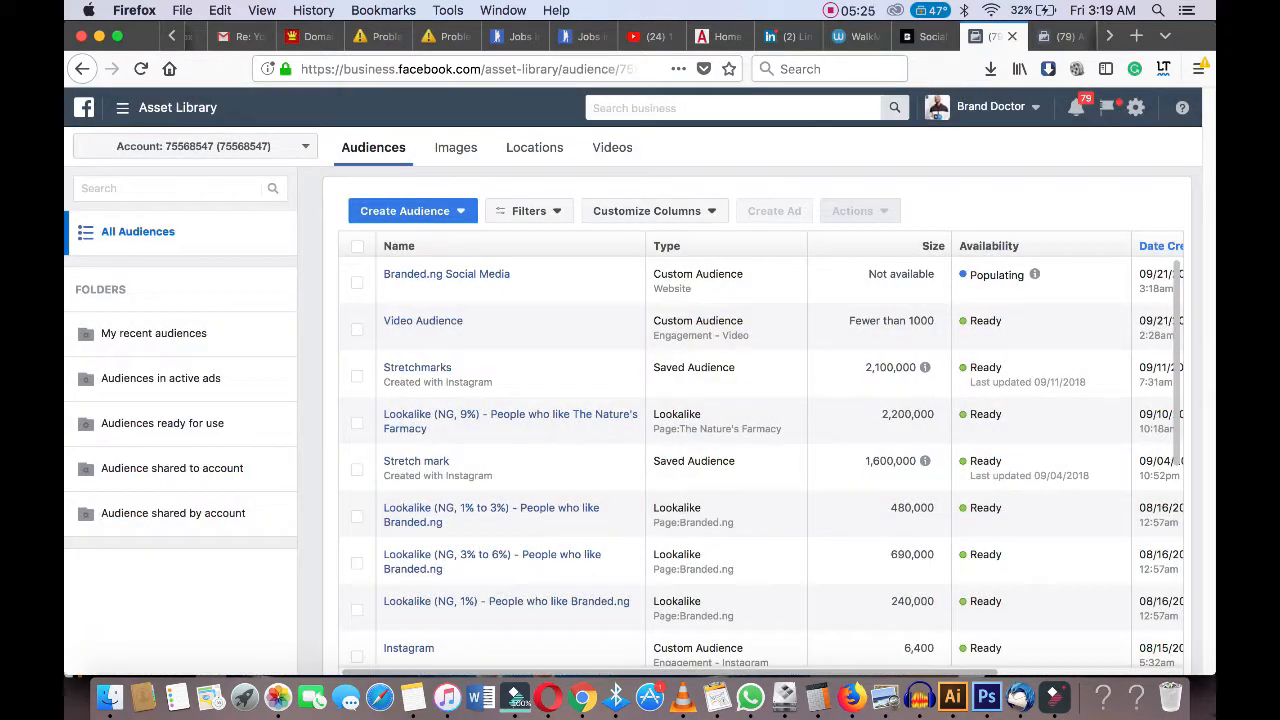